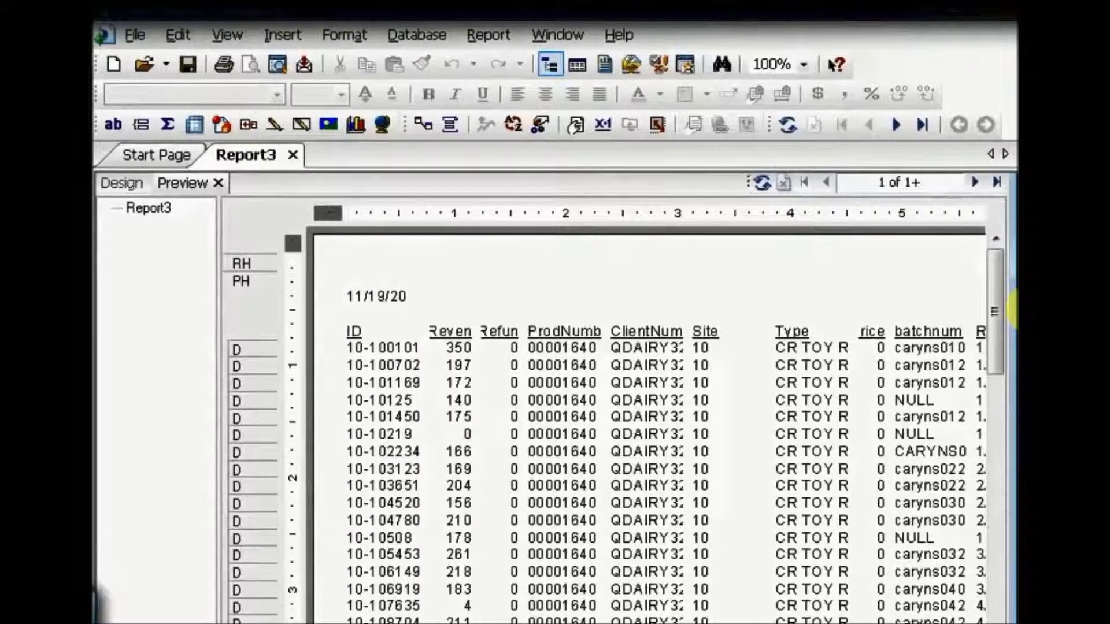
Inspect the print date and ID fields in Preview, then move to Report3's Design layout
click(391, 292)
right_click(390, 293)
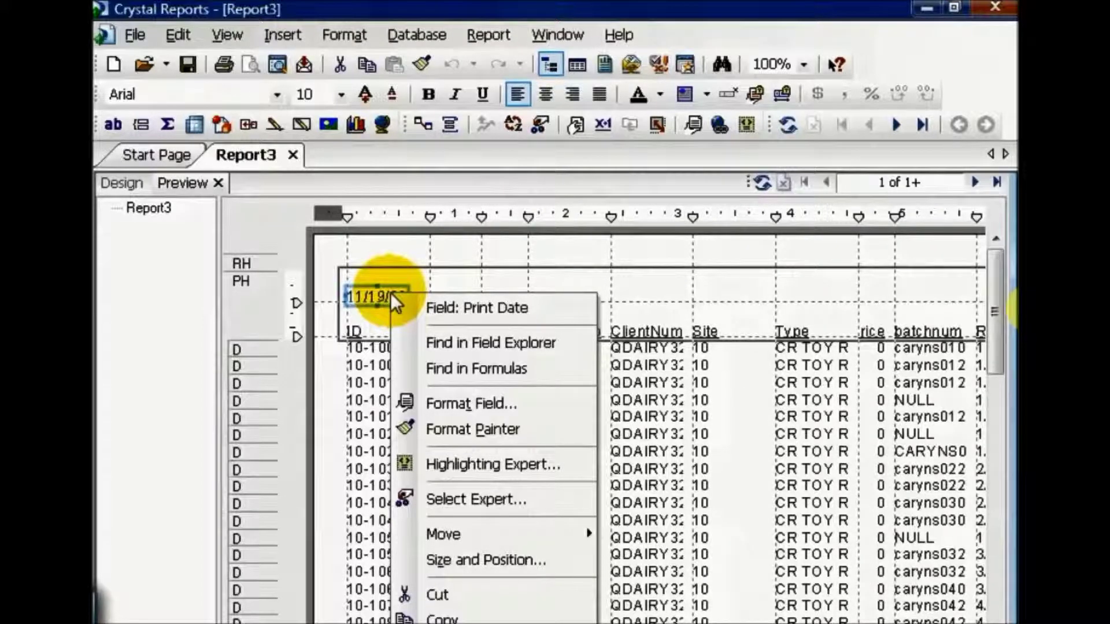
key(Escape)
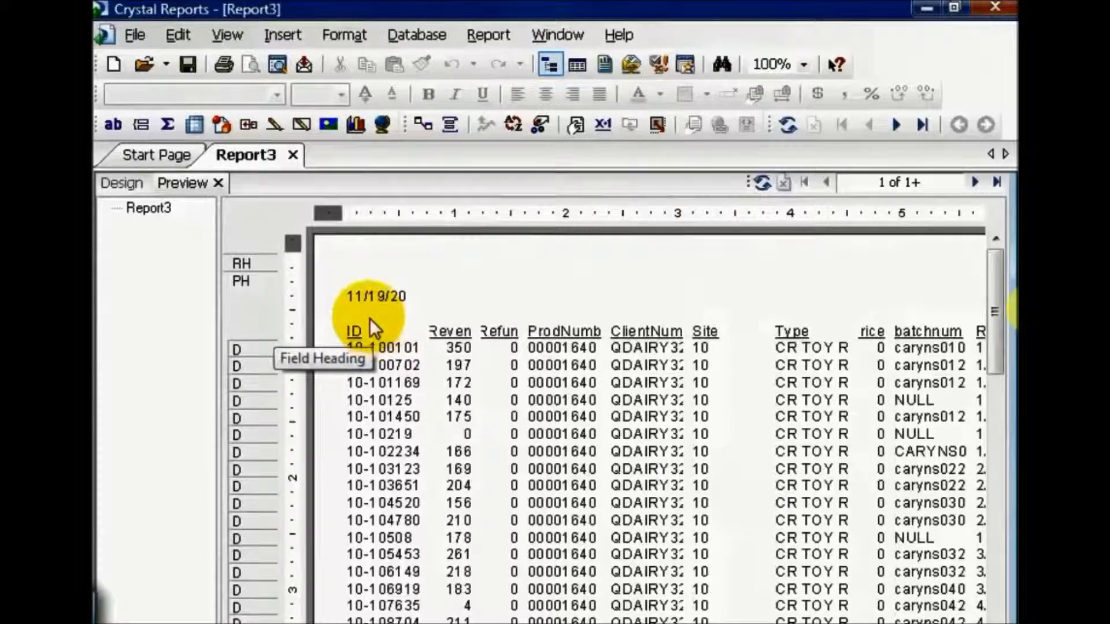
click(355, 330)
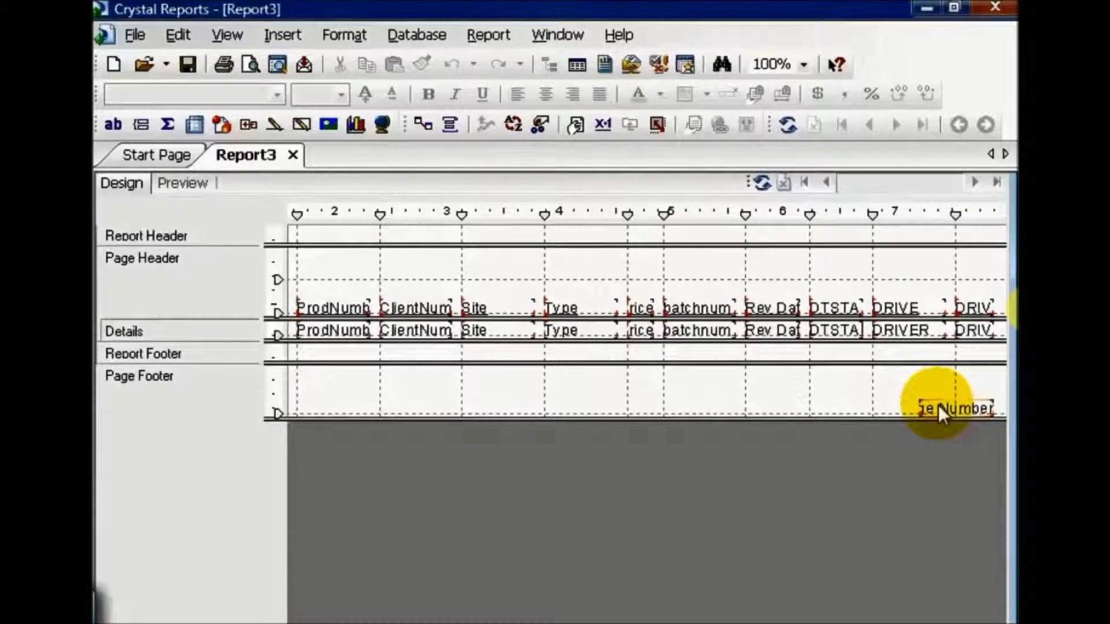
click(227, 35)
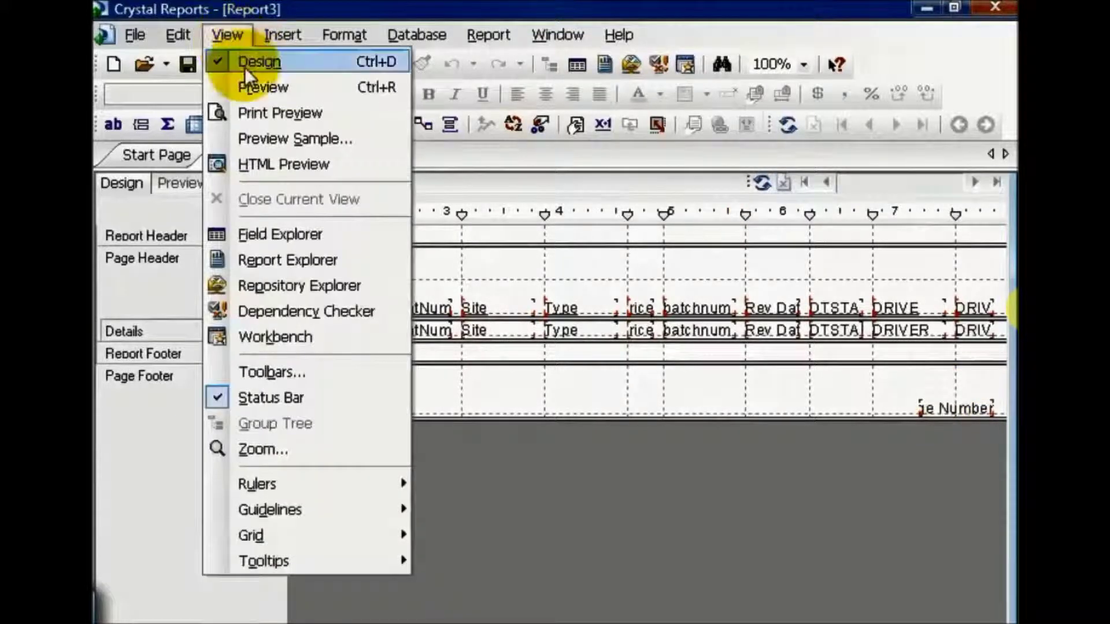
Show Field Explorer from the View menu, briefly expanding and collapsing Special Fields
click(280, 234)
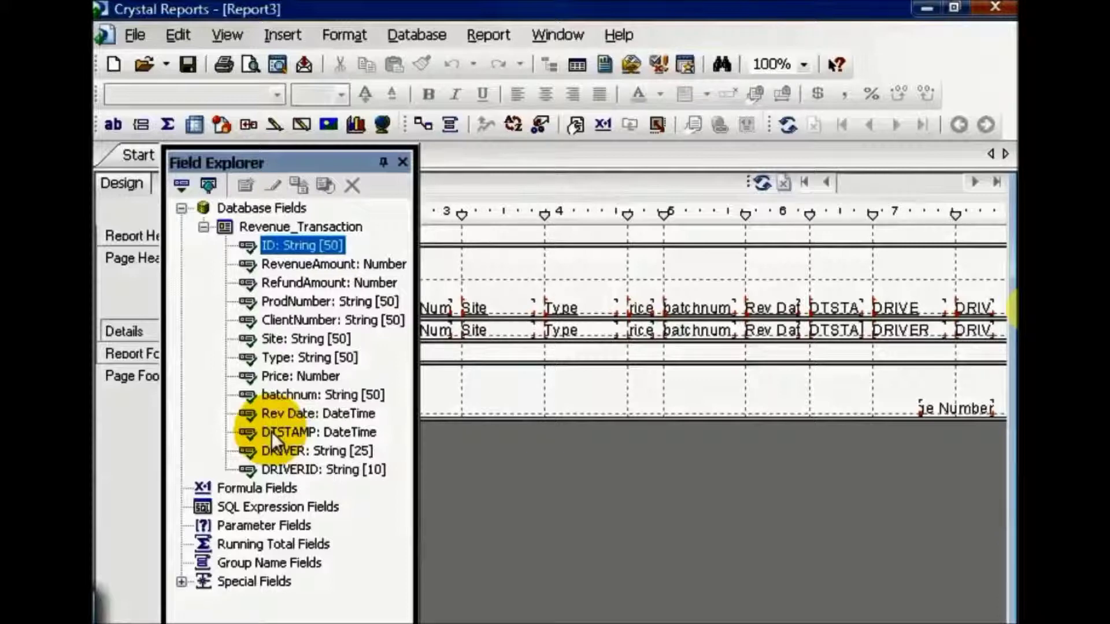
click(181, 581)
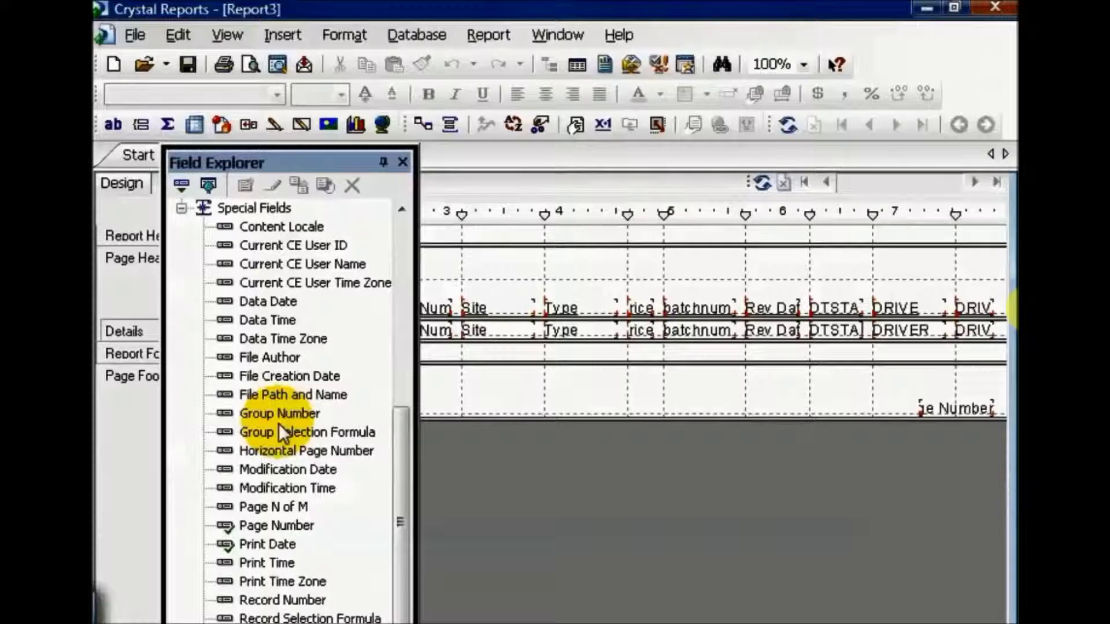
click(181, 208)
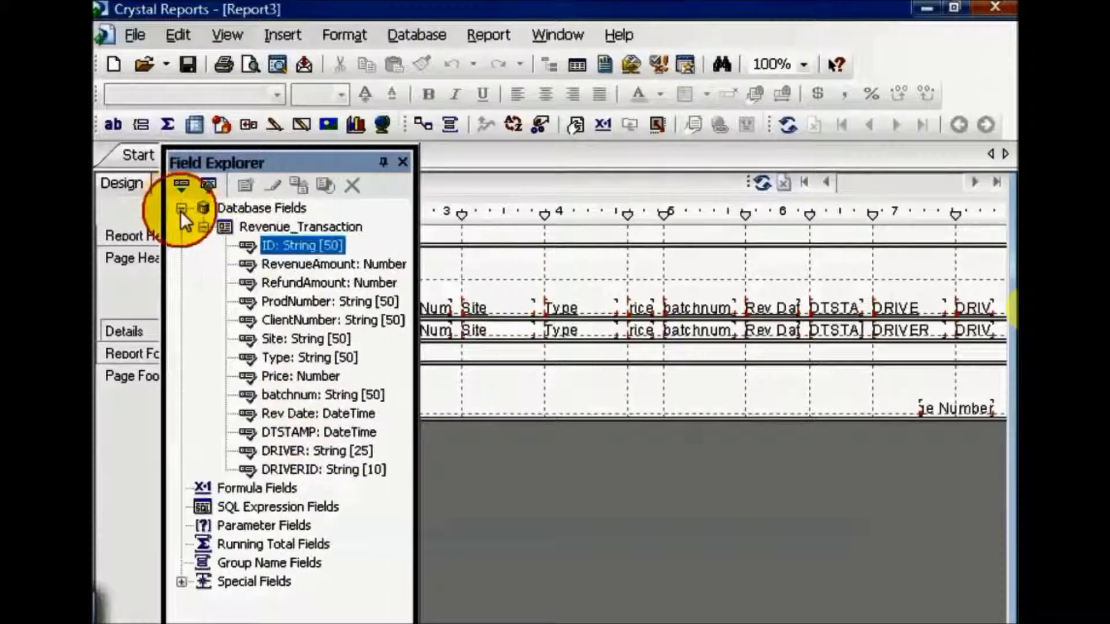
Add a new formula field named NetAmount under Formula Fields
click(202, 227)
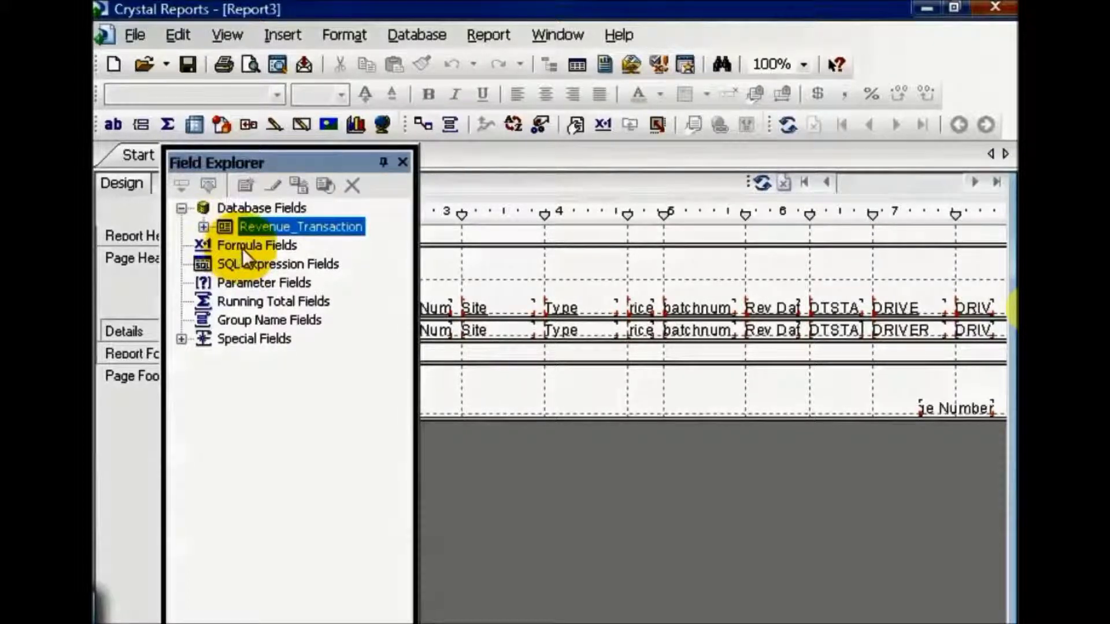
right_click(244, 245)
click(266, 256)
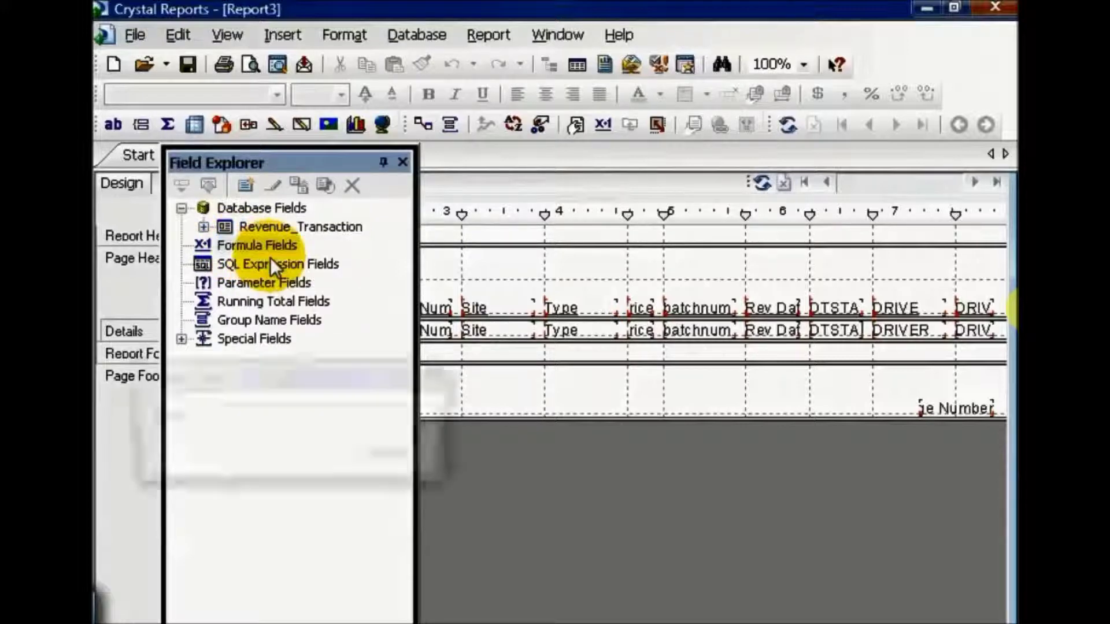
text(Net)
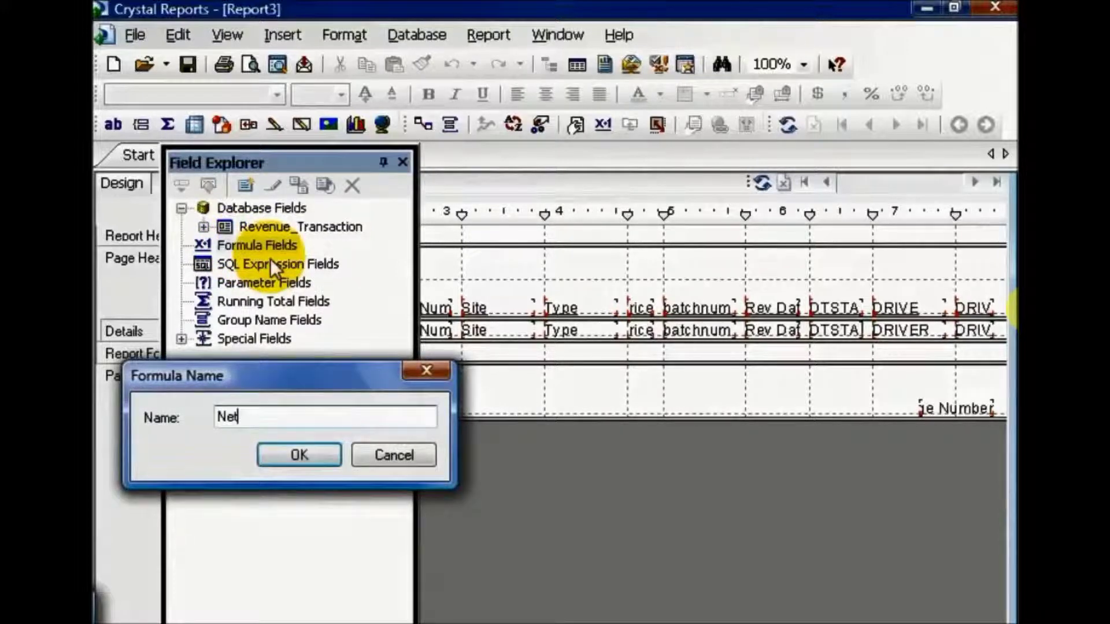
text(Amount)
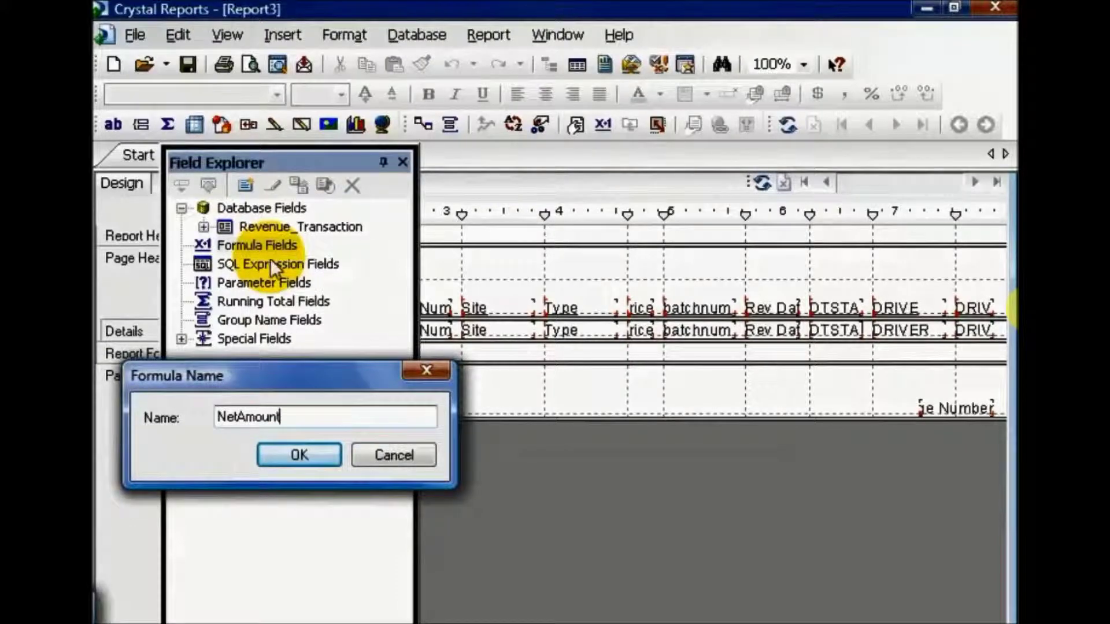
click(316, 449)
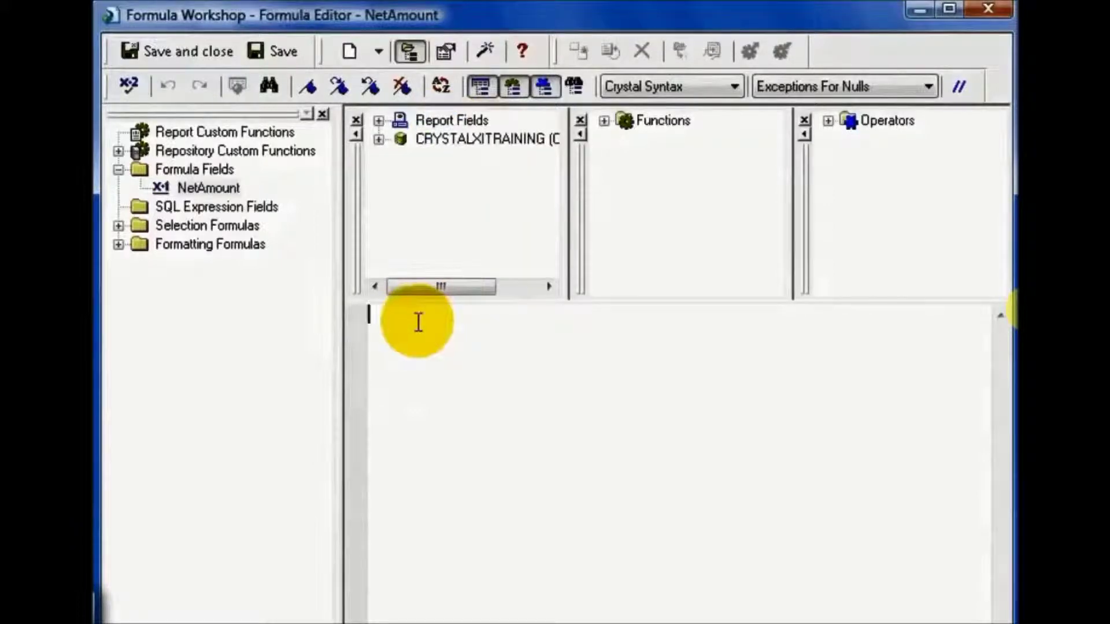
Write NetAmount as {Revenue_Transaction.RevenueAmount} - {Revenue_Transaction.RefundAmount} using the Report Fields list
click(379, 121)
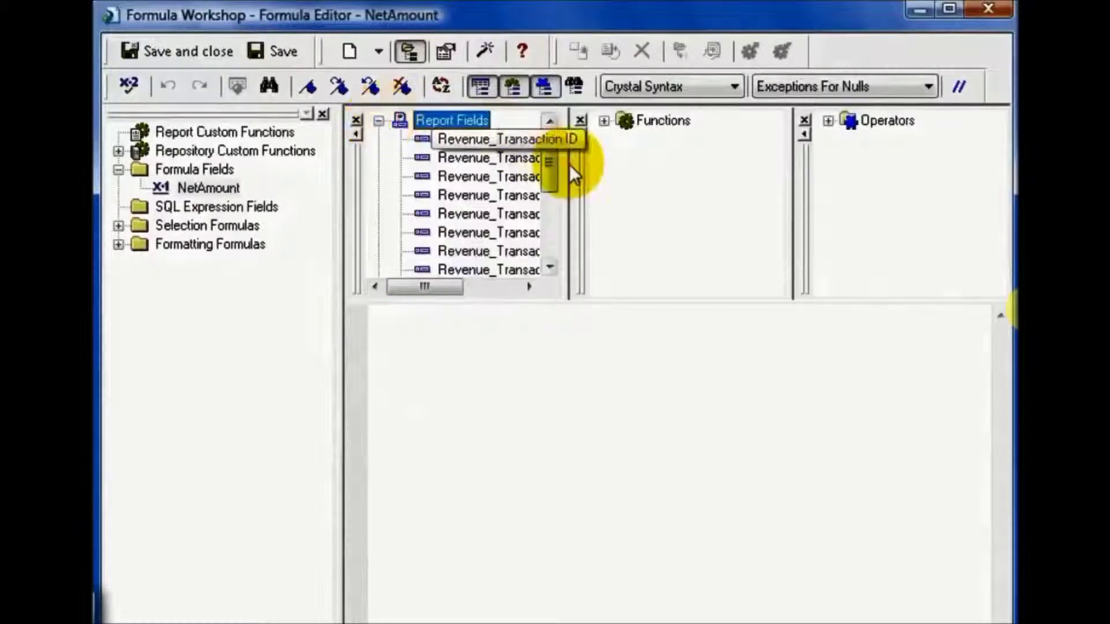
drag(569, 164, 711, 169)
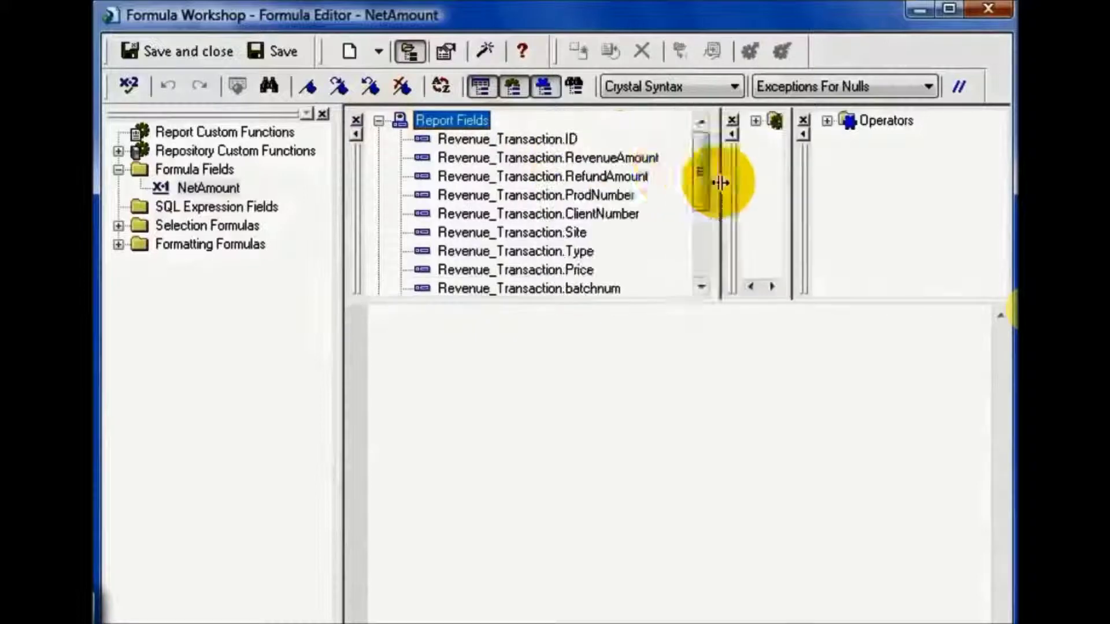
double_click(612, 160)
text({Revenue_Transaction.RevenueAmount)
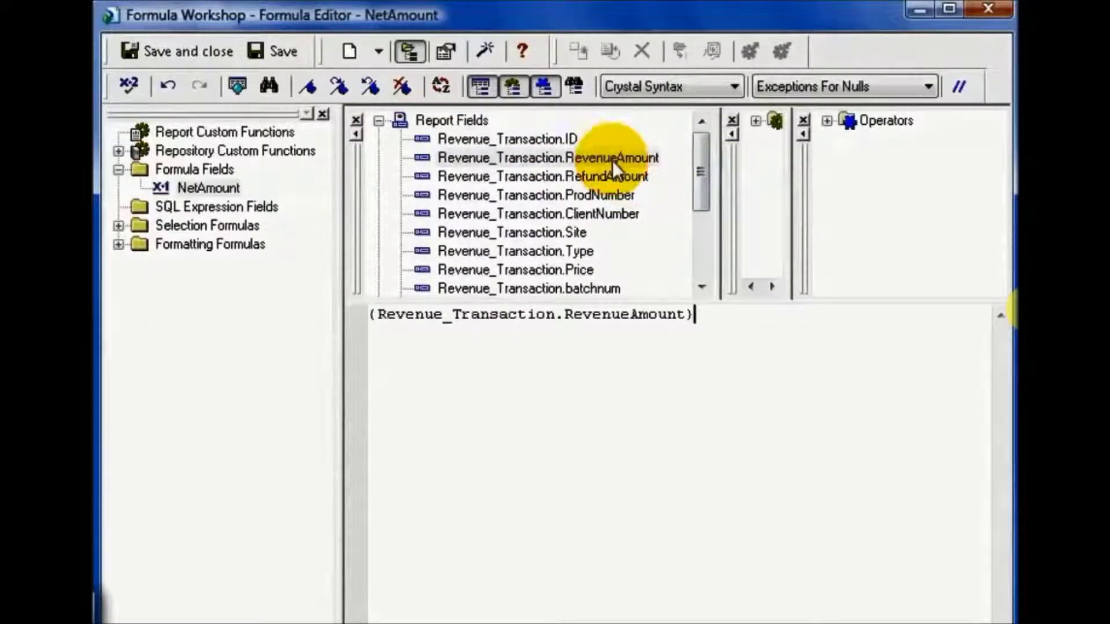
text(-)
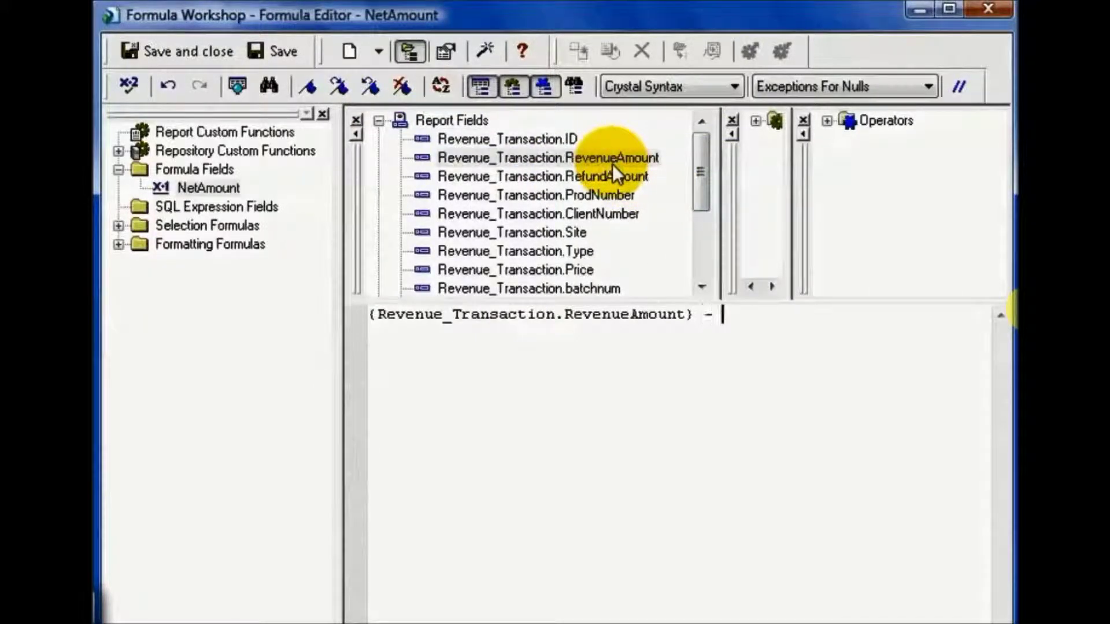
double_click(611, 176)
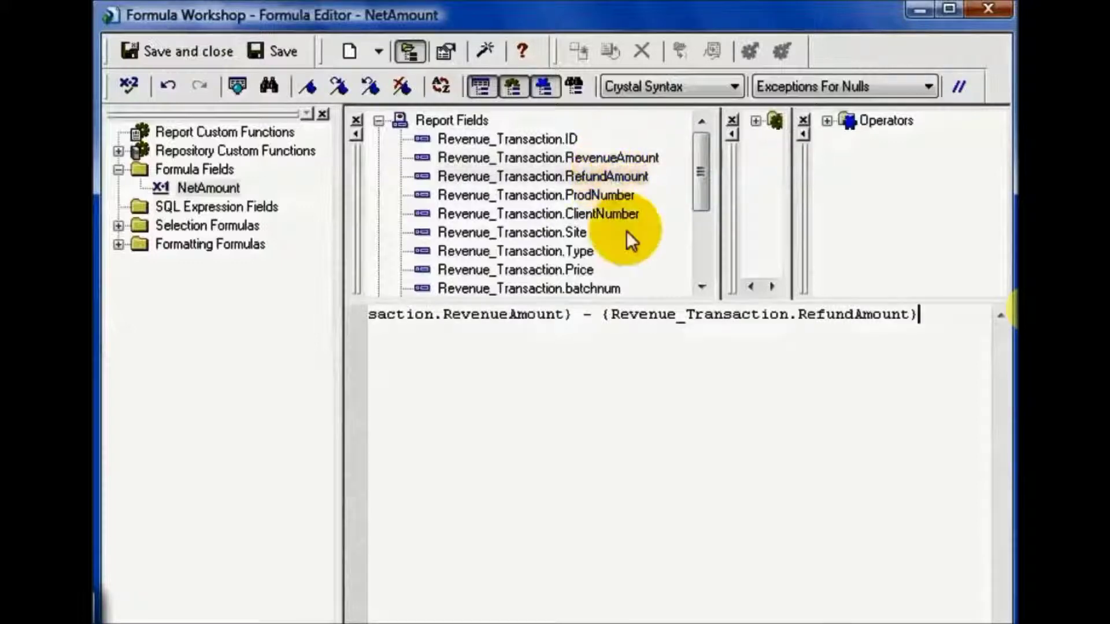
Save and close Formula Workshop so NetAmount appears under Formula Fields
click(182, 51)
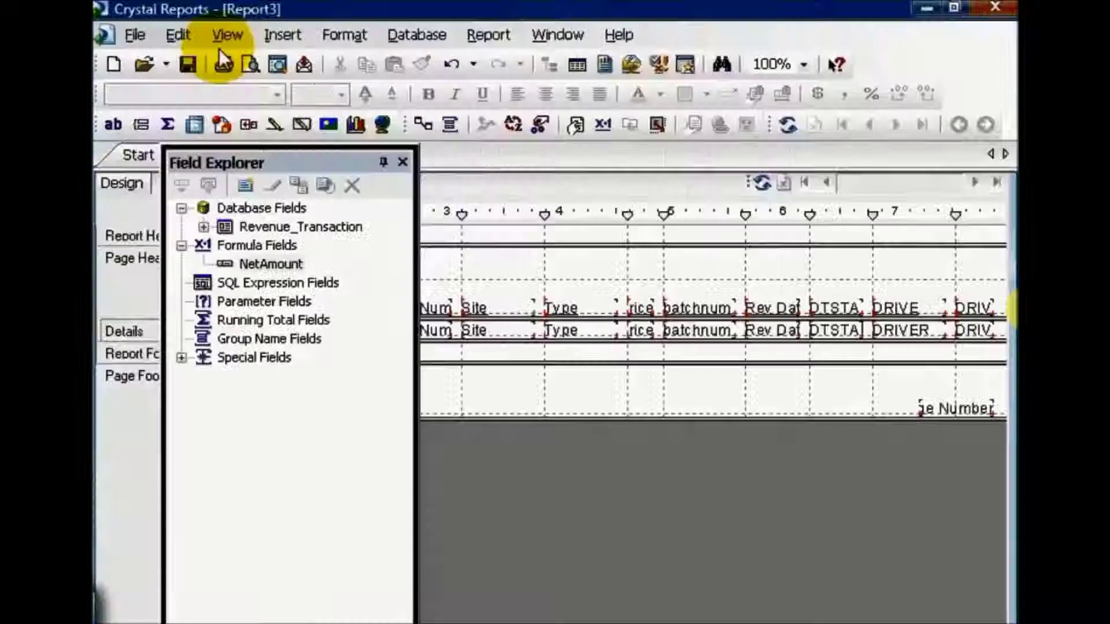